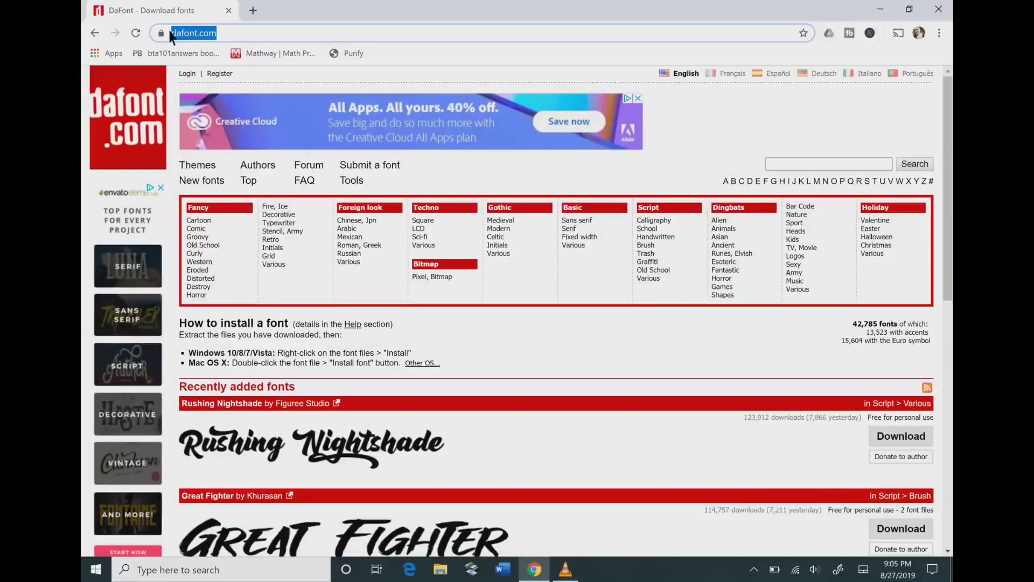
Step: Open DaFont's list of fonts starting with W and skim the first results
click(230, 29)
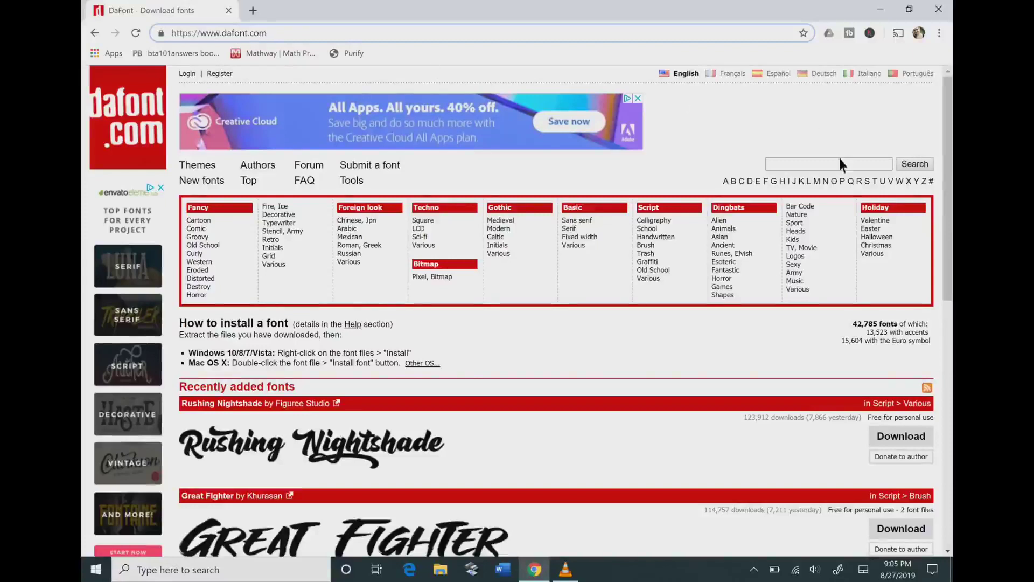
click(900, 182)
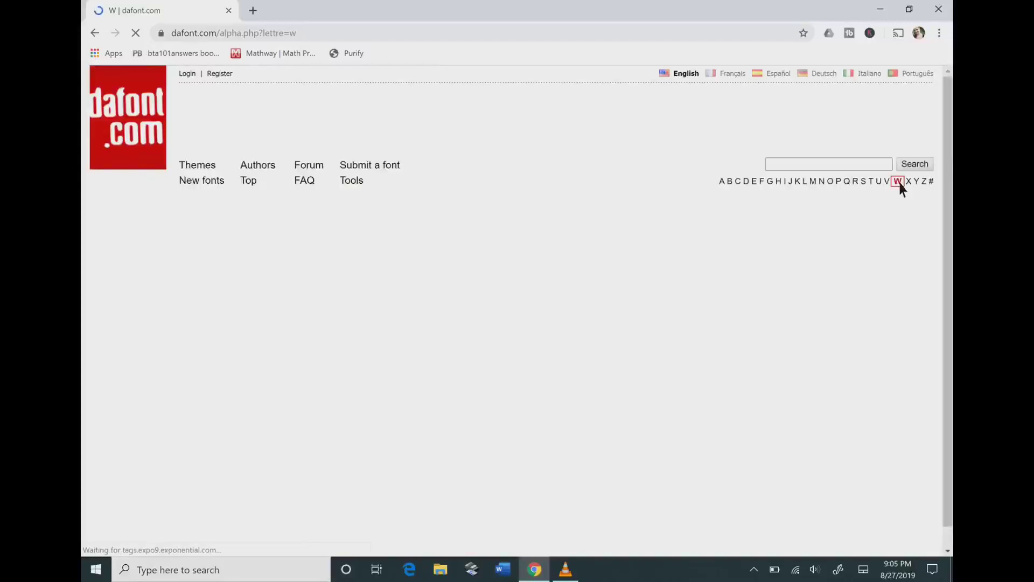
scroll(475, 392, down, 10)
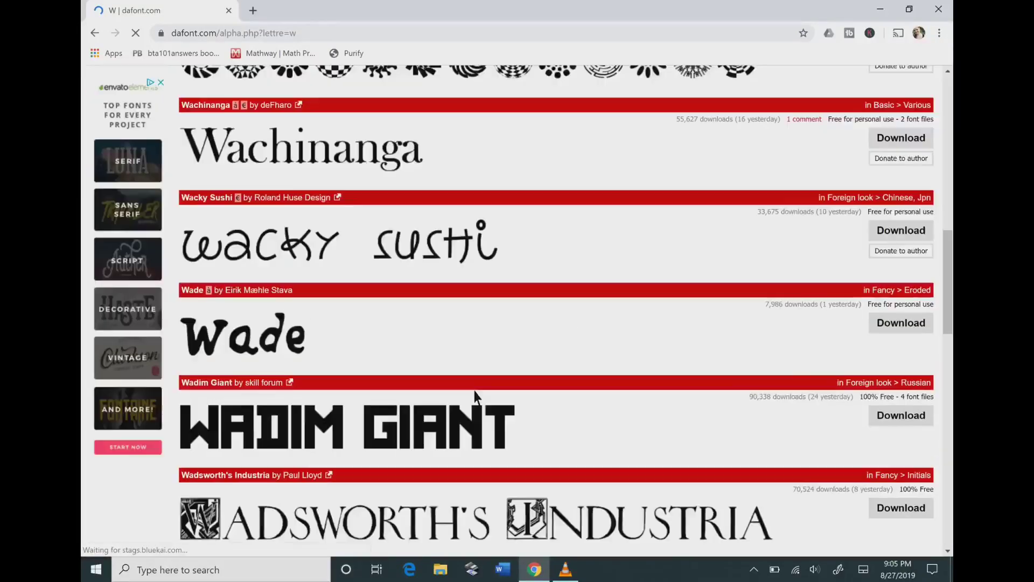
scroll(475, 397, down, 15)
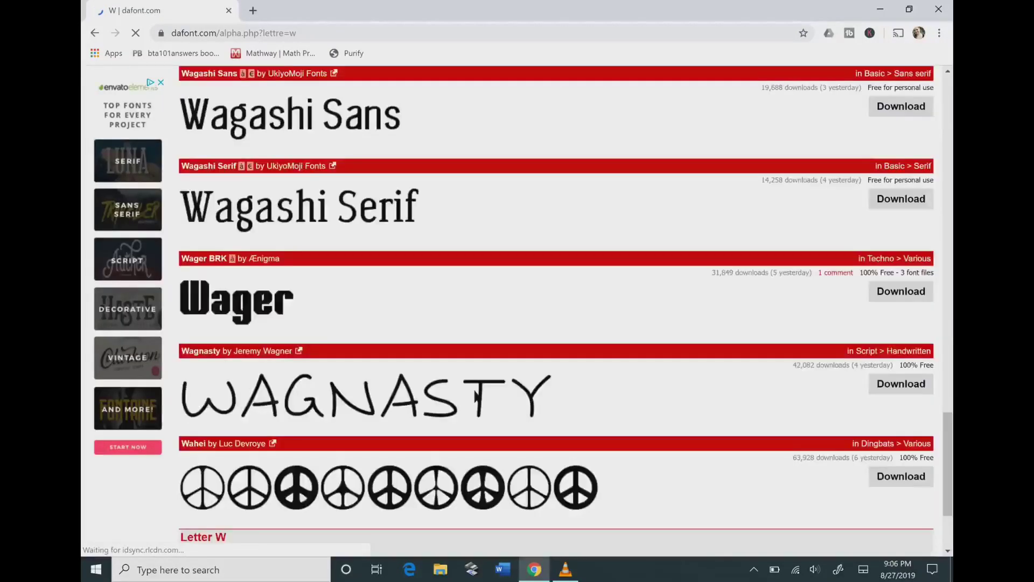
scroll(483, 342, up, 20)
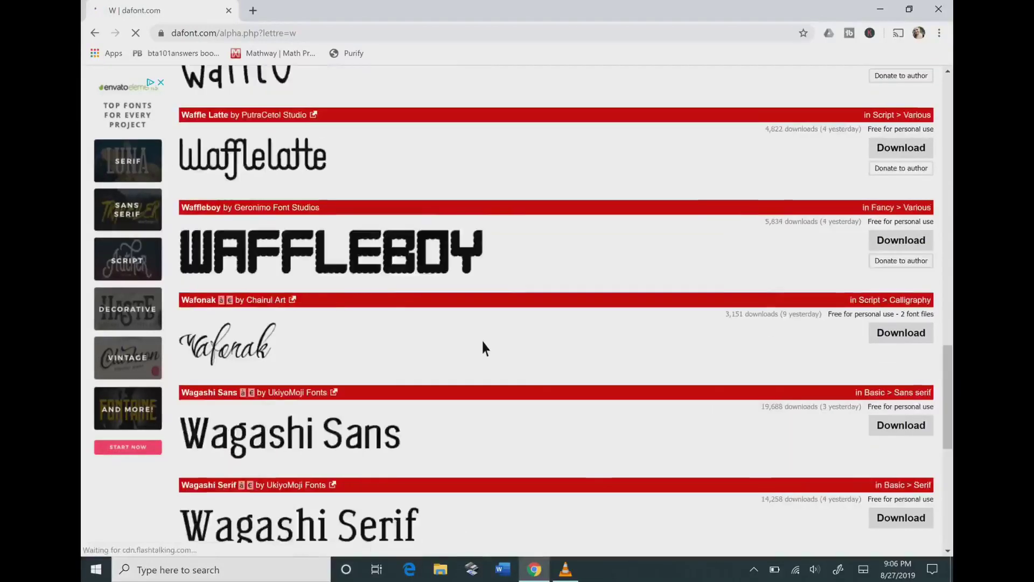
scroll(483, 329, up, 5)
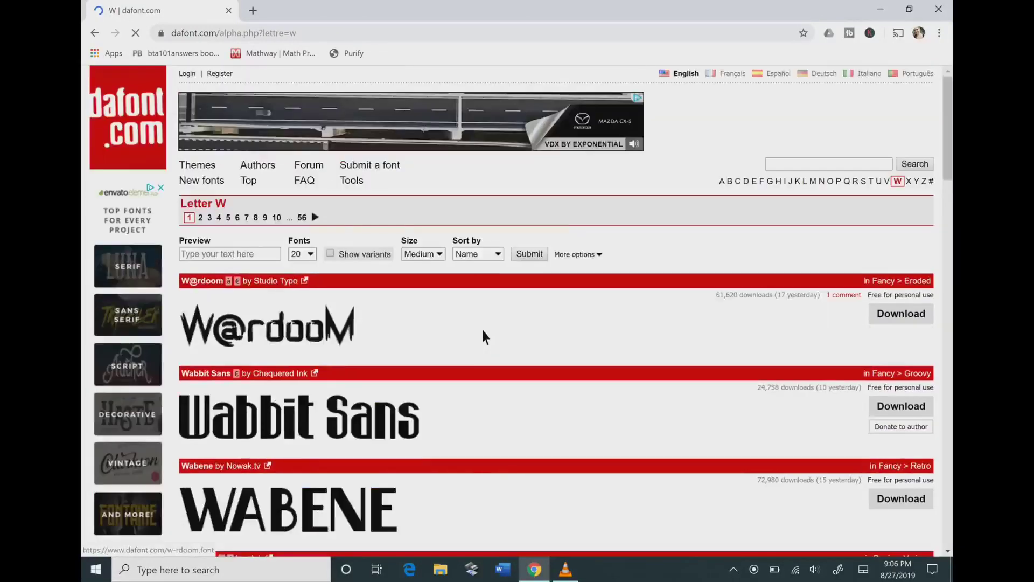
Step: Search DaFont for 'welcome' and download the Welcome script font as welcome.zip
click(792, 163)
text(weld)
text(ome)
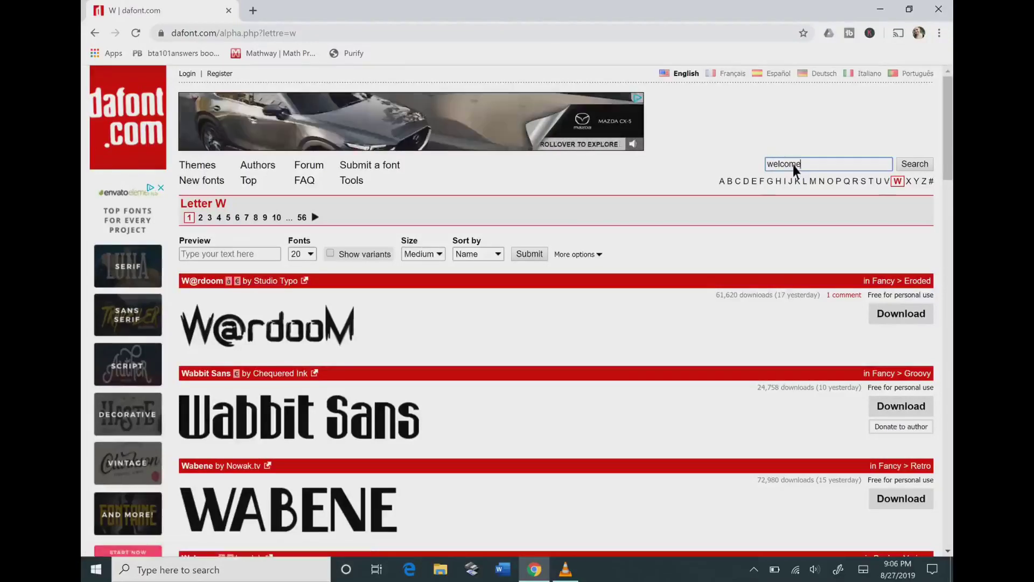
key(Return)
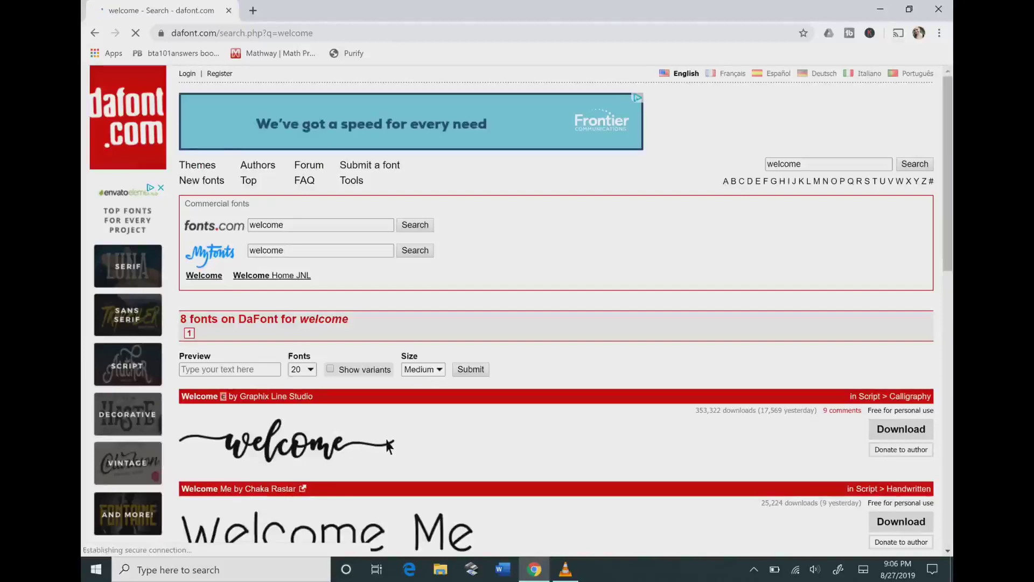
click(892, 434)
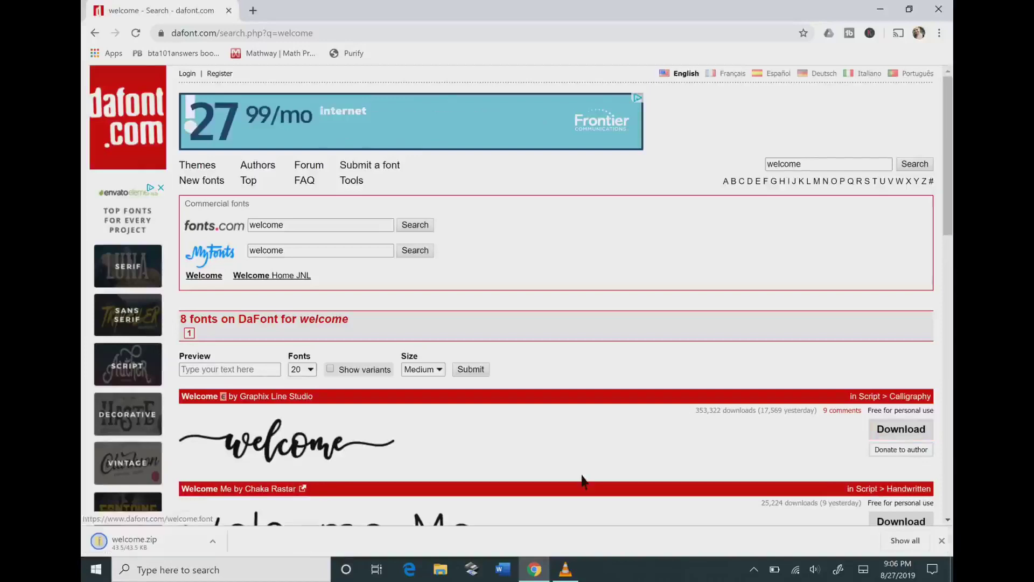
Step: Show welcome.zip in the Downloads folder and open it to view Welcome.ttf and Read Me!.txt
click(218, 541)
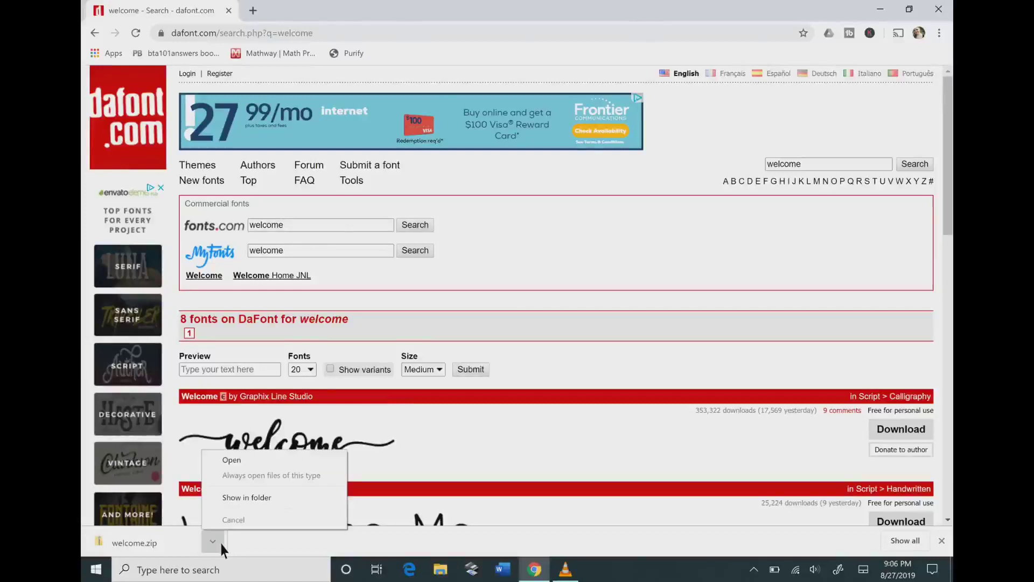
click(258, 498)
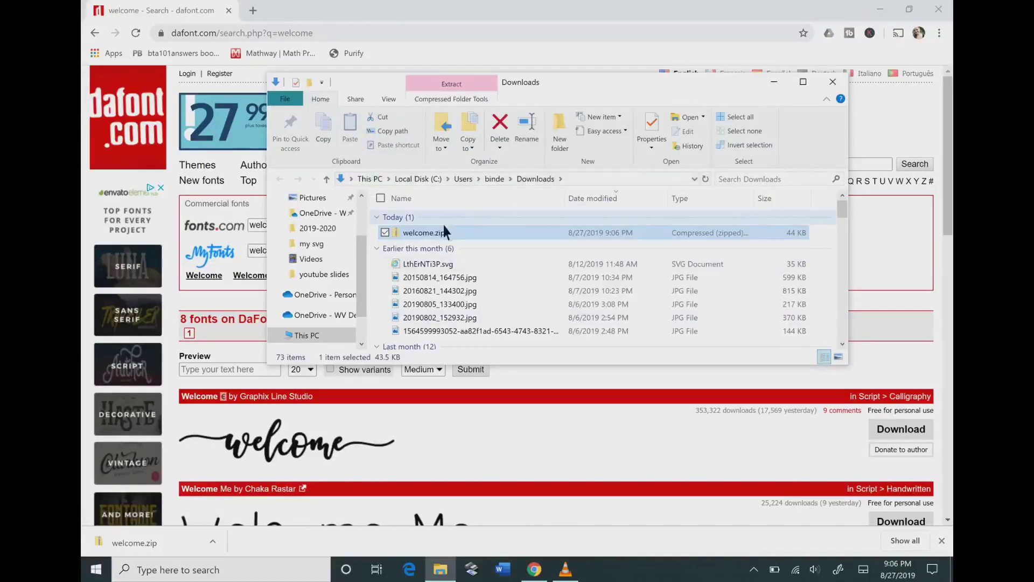
double_click(440, 234)
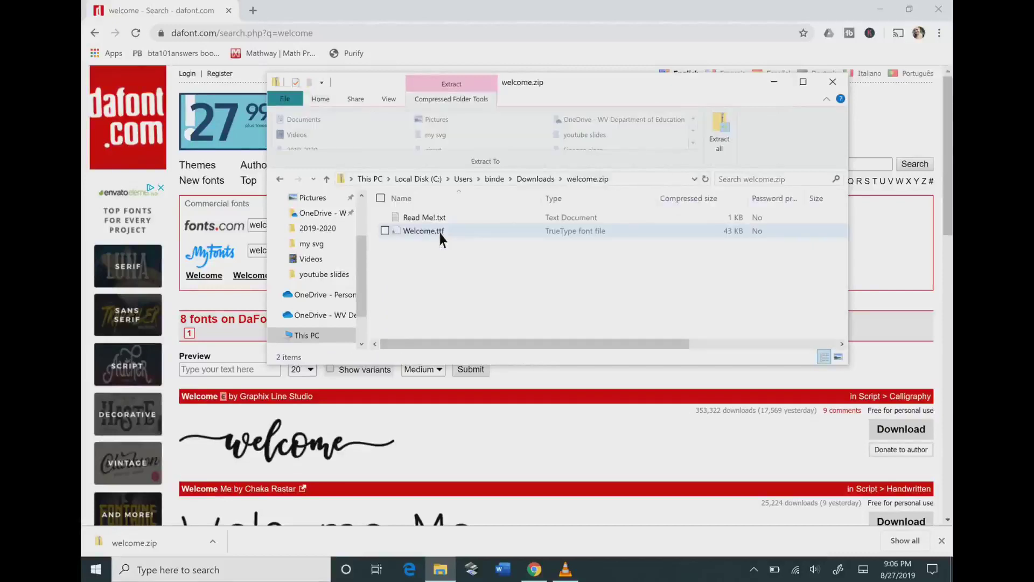
Step: Begin extracting welcome.zip and set the destination to OneDrive > circut > fonts
click(725, 138)
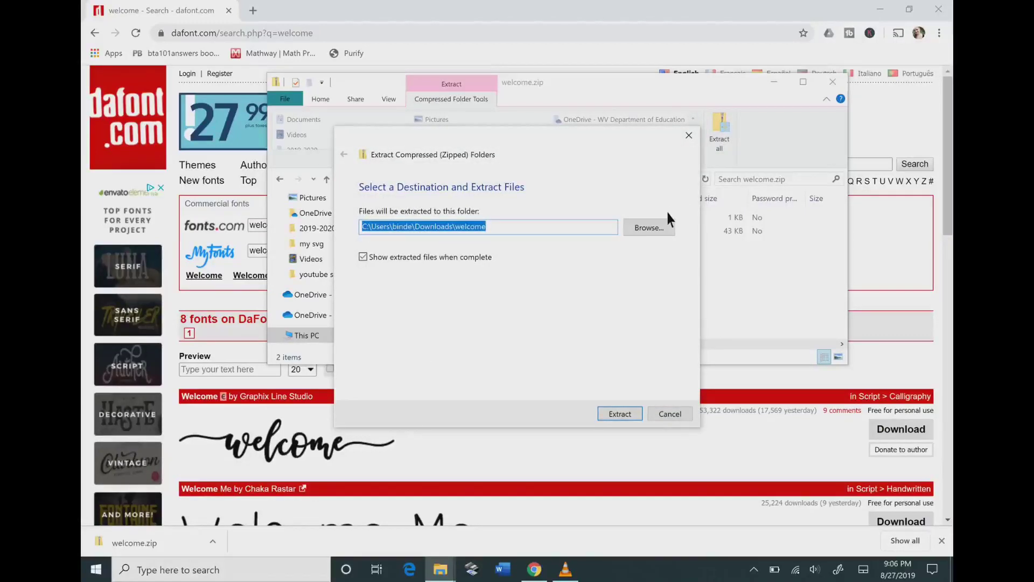
click(651, 232)
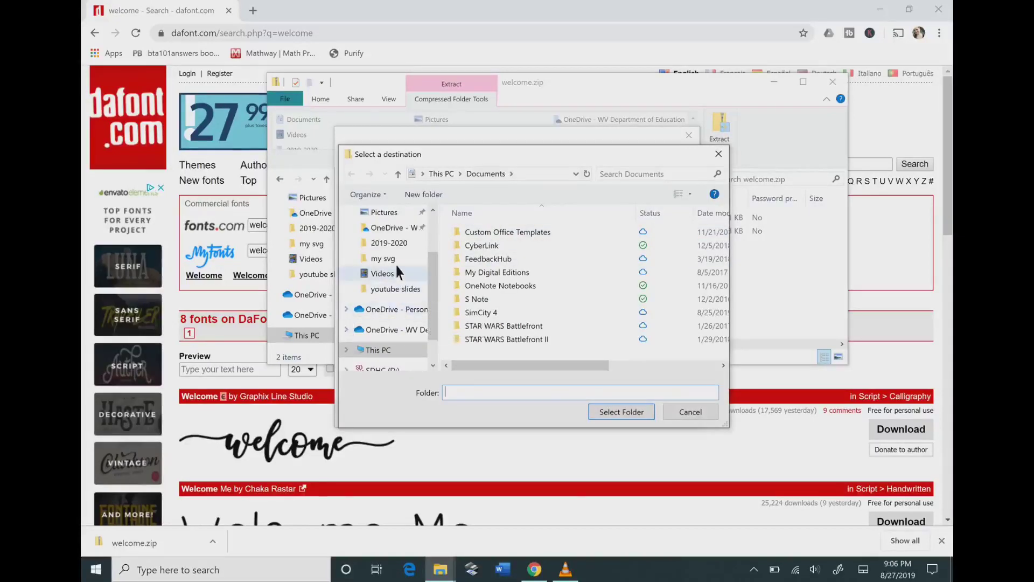
scroll(396, 264, up, 3)
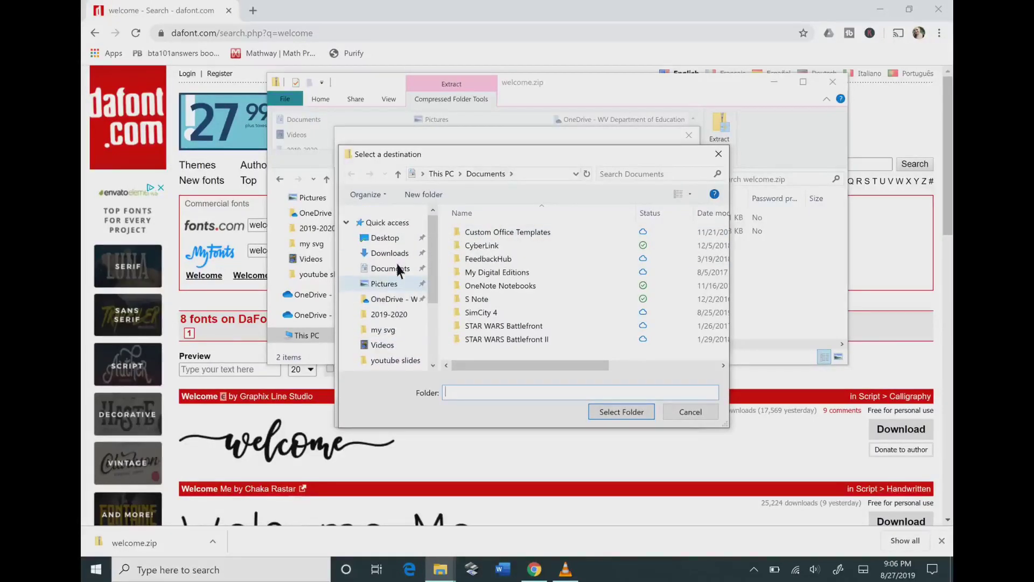
scroll(397, 285, down, 3)
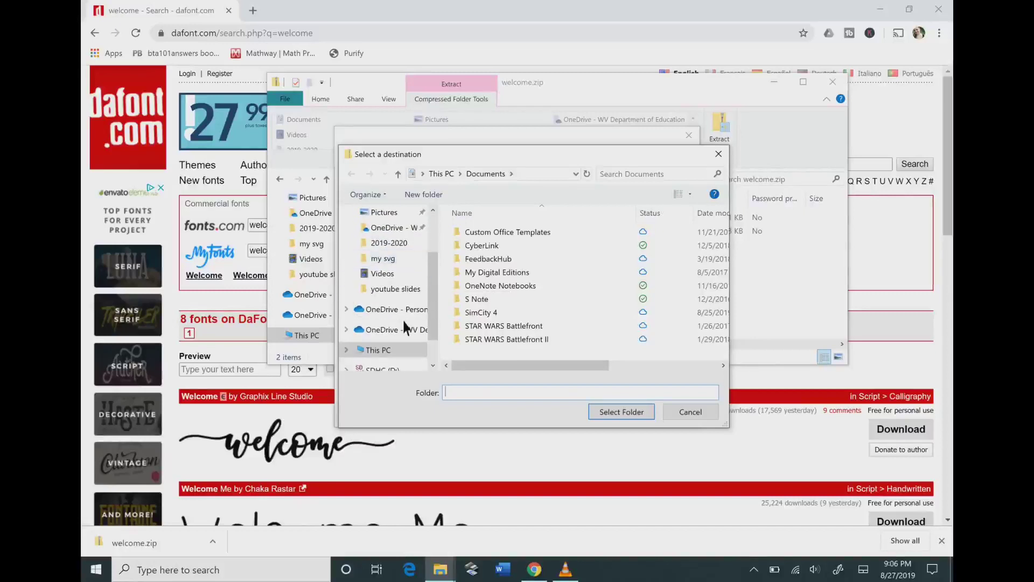
click(404, 329)
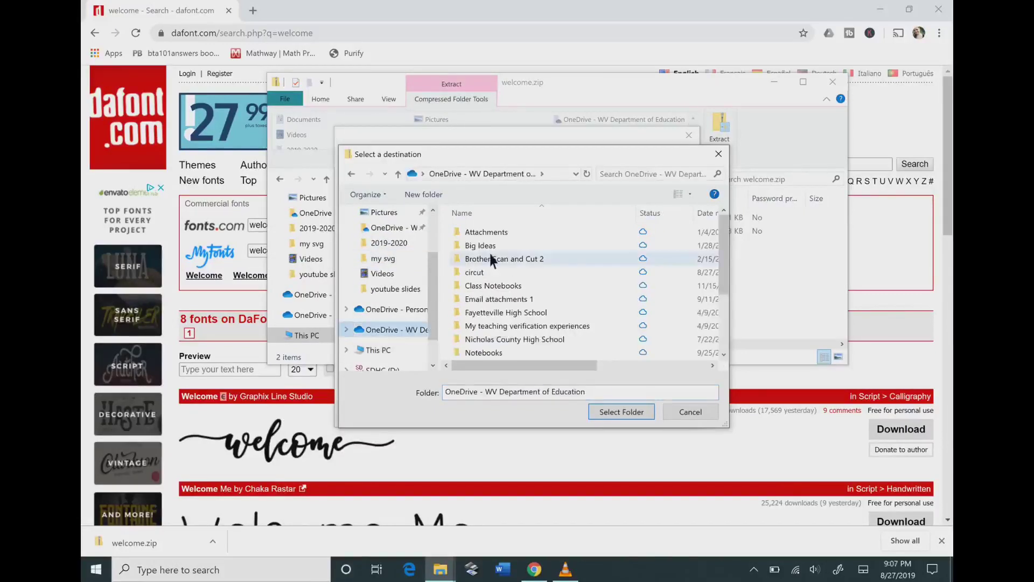
double_click(491, 272)
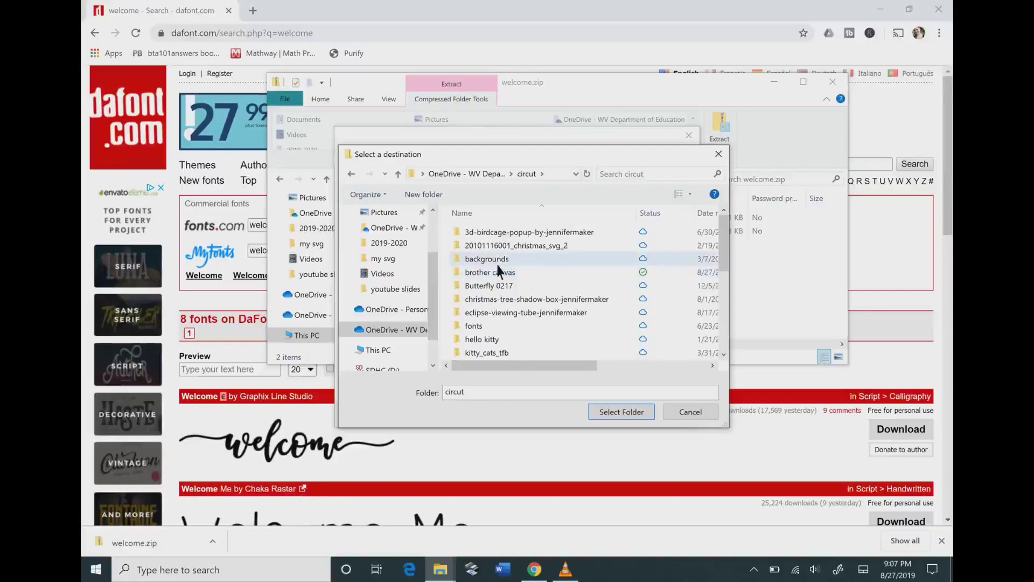
double_click(482, 327)
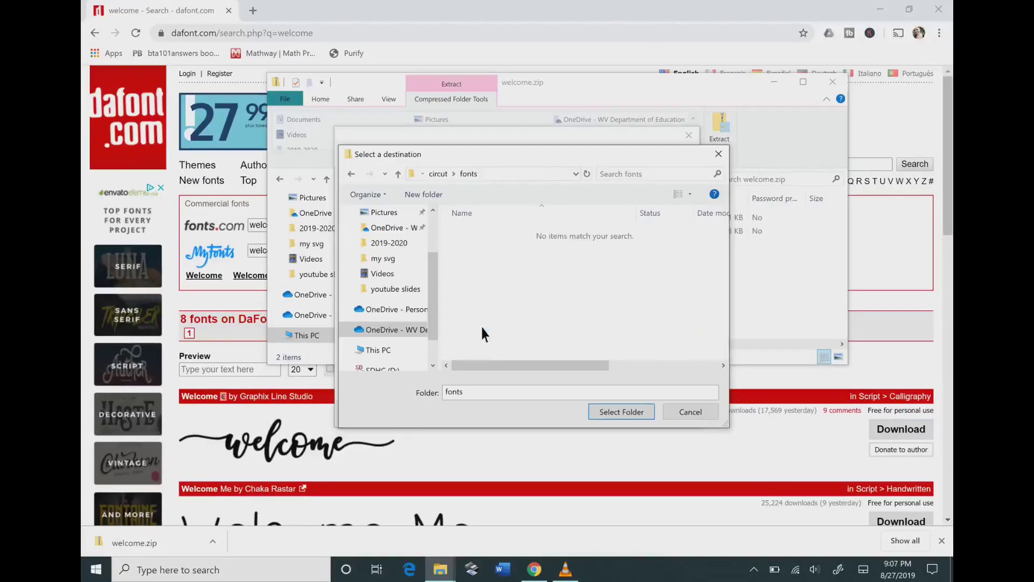
click(636, 415)
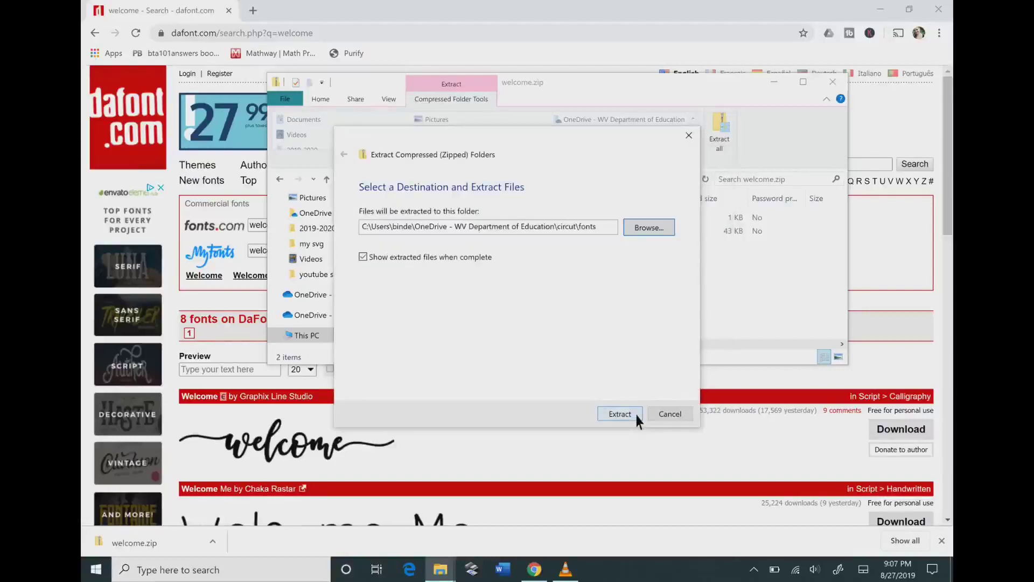
Step: Extract the font files into the fonts folder and install Welcome.ttf through Font Viewer
click(635, 412)
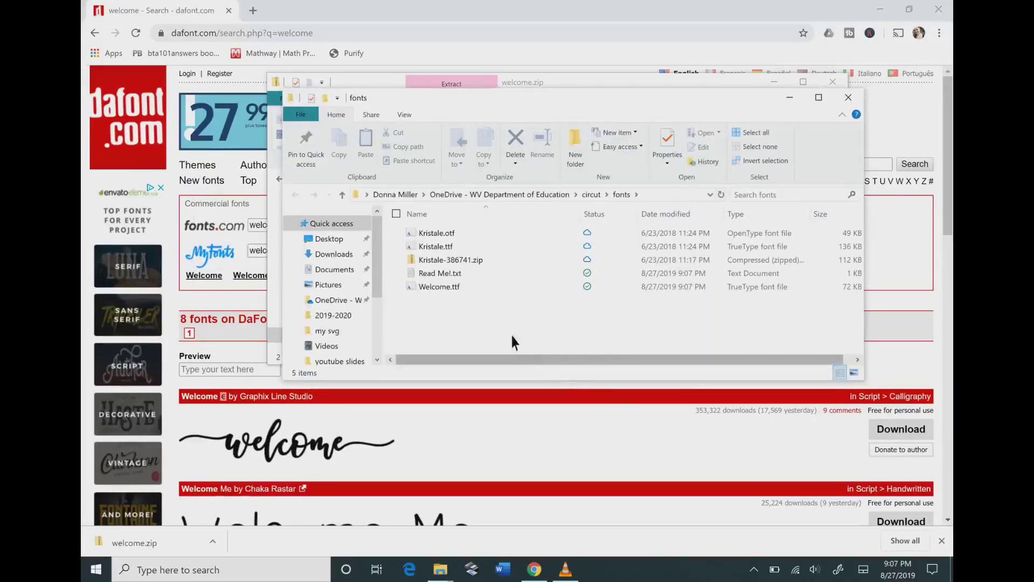
double_click(459, 286)
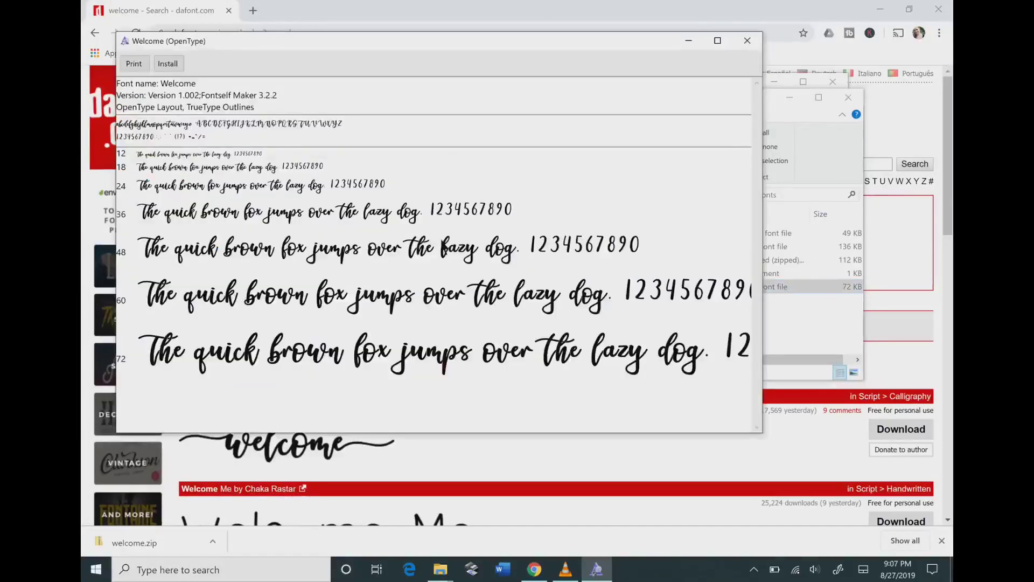
click(178, 63)
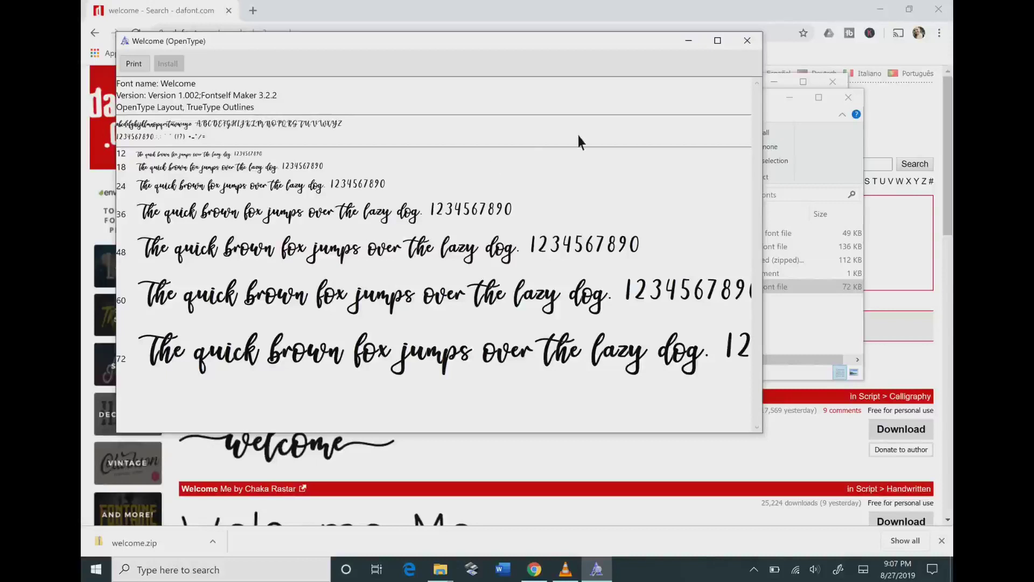
Step: Close the font preview, switch CanvasWorkspace to the Text tool, and browse fonts without changing Antique Oakland
click(757, 43)
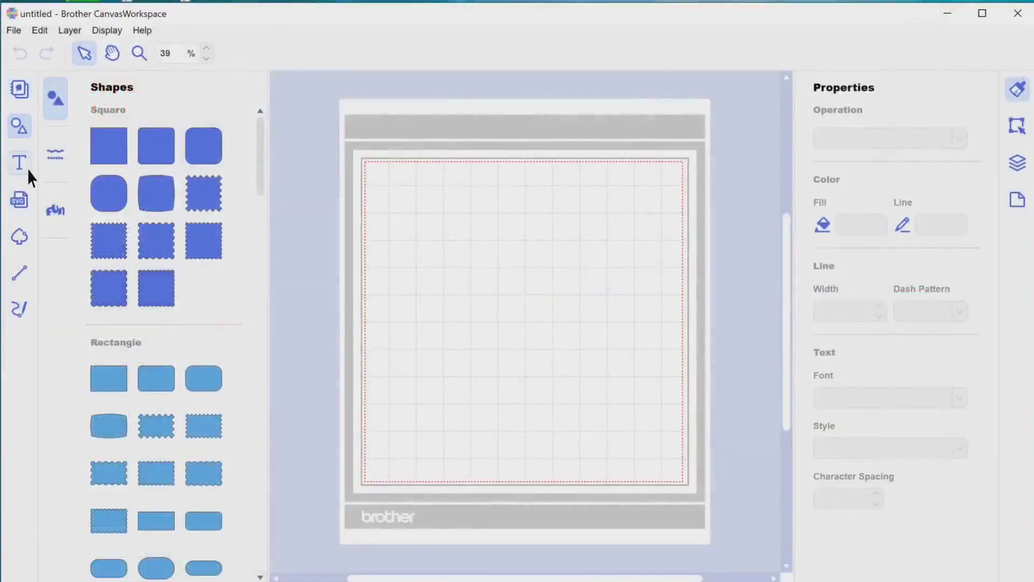
click(27, 169)
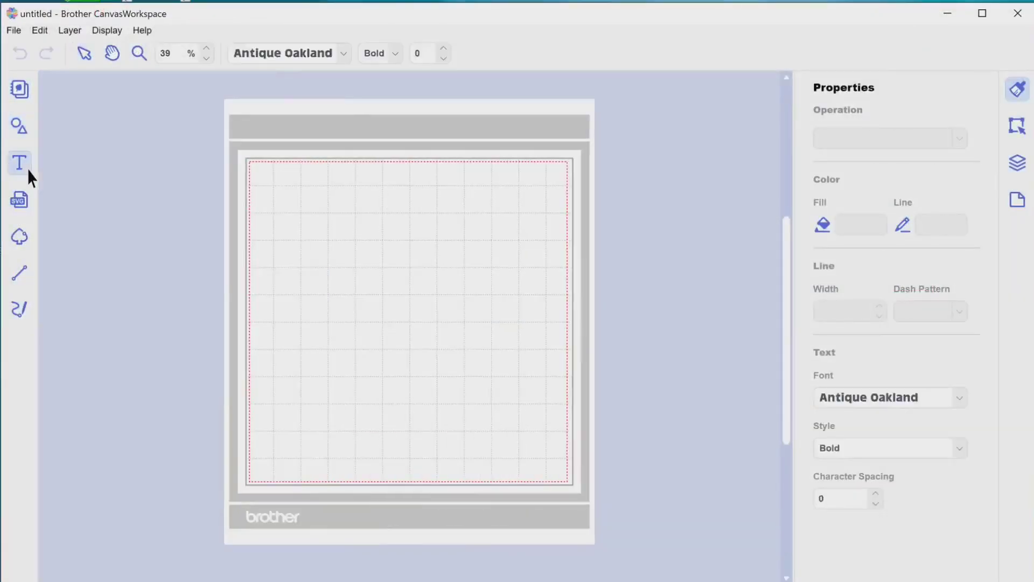
click(325, 52)
scroll(265, 138, down, 5)
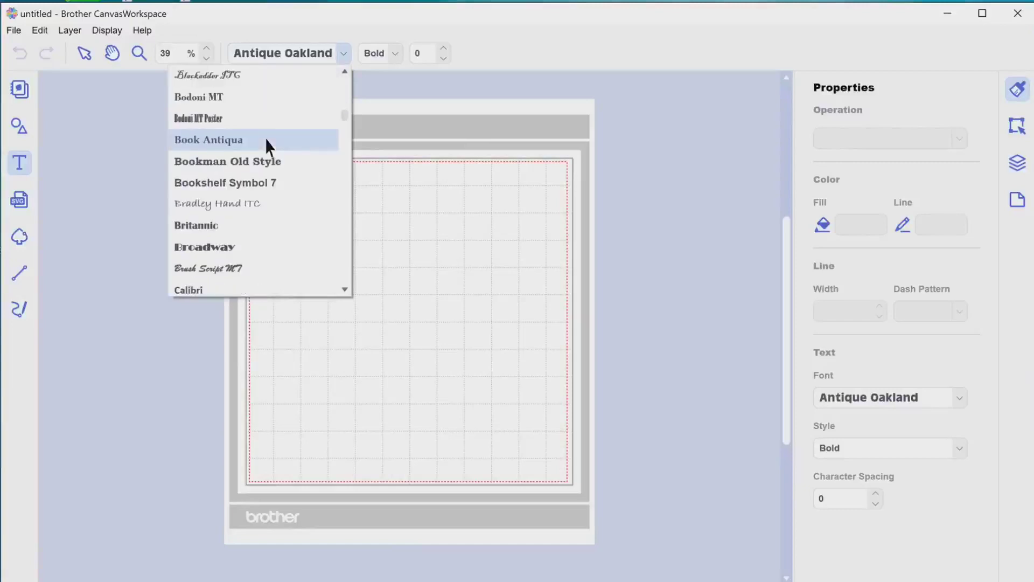
scroll(265, 138, down, 10)
scroll(343, 167, down, 5)
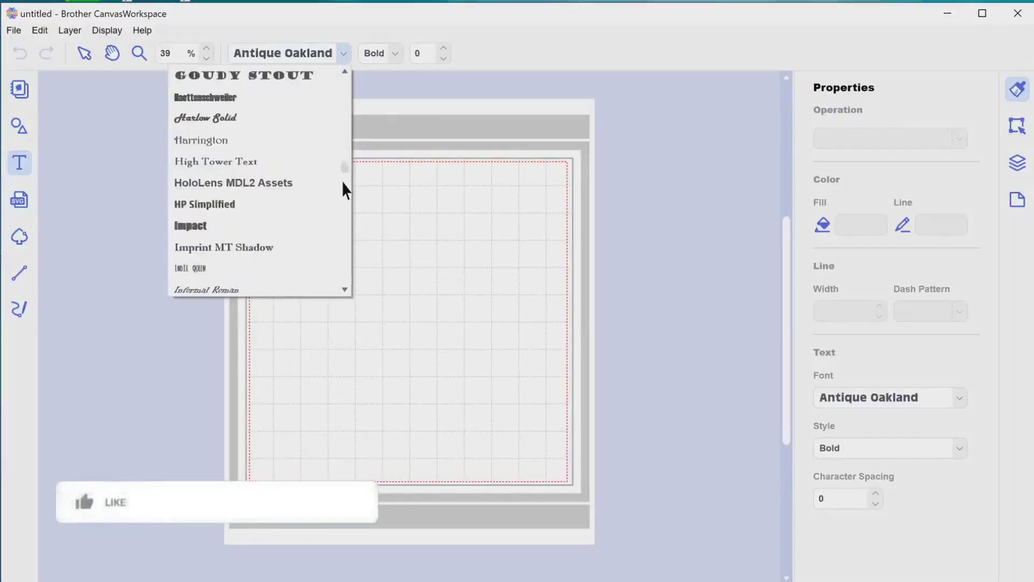
drag(343, 182, 340, 287)
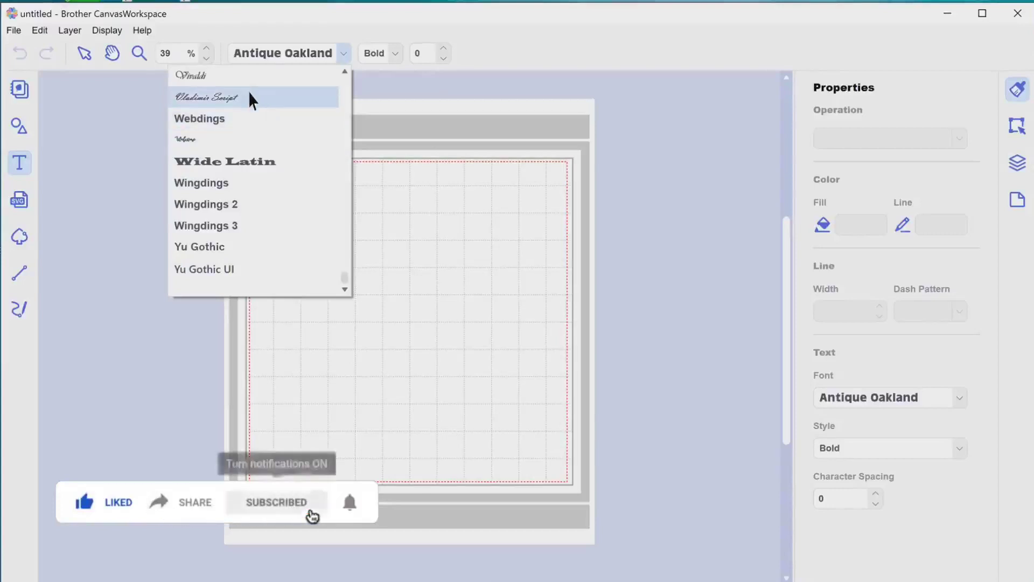
key(Escape)
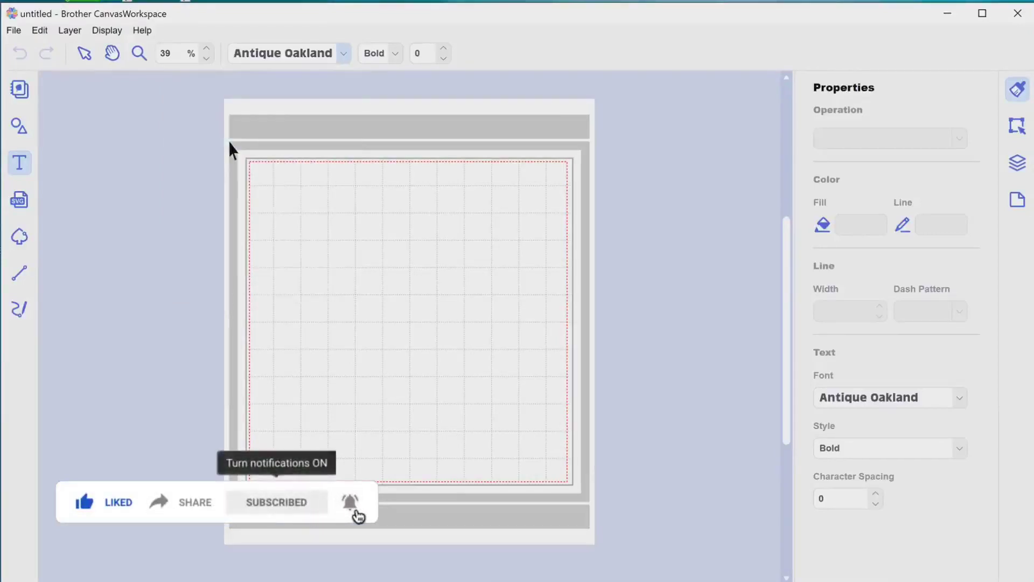
Step: Place a text box on the mat and type 'welcome' into it
click(289, 191)
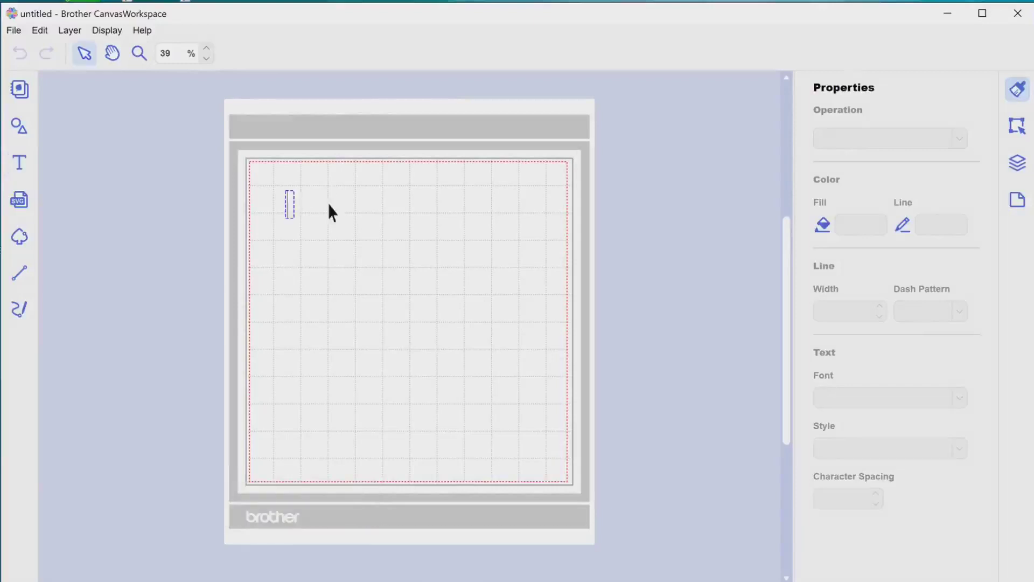
text(C)
text(elcom)
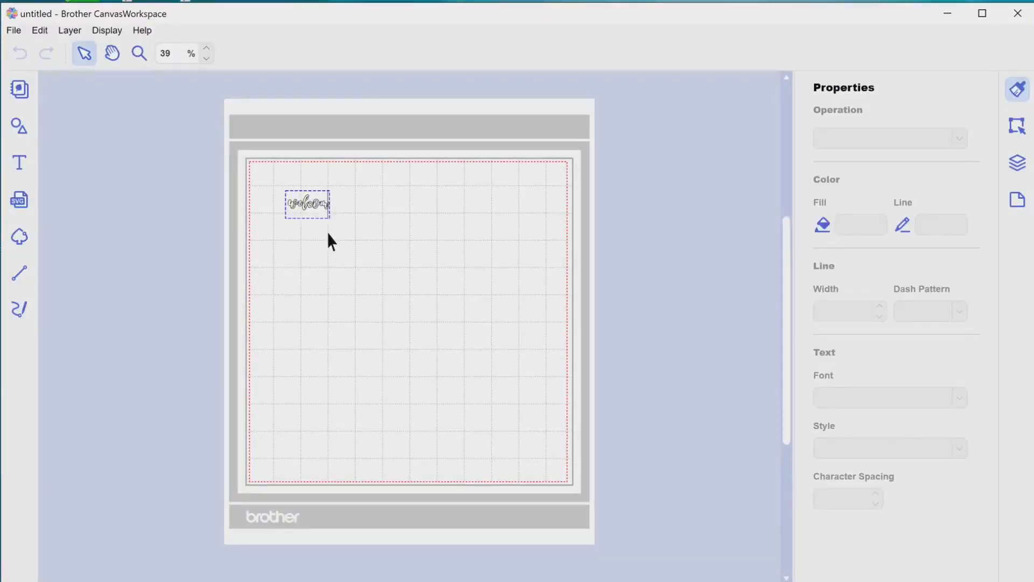
text(e)
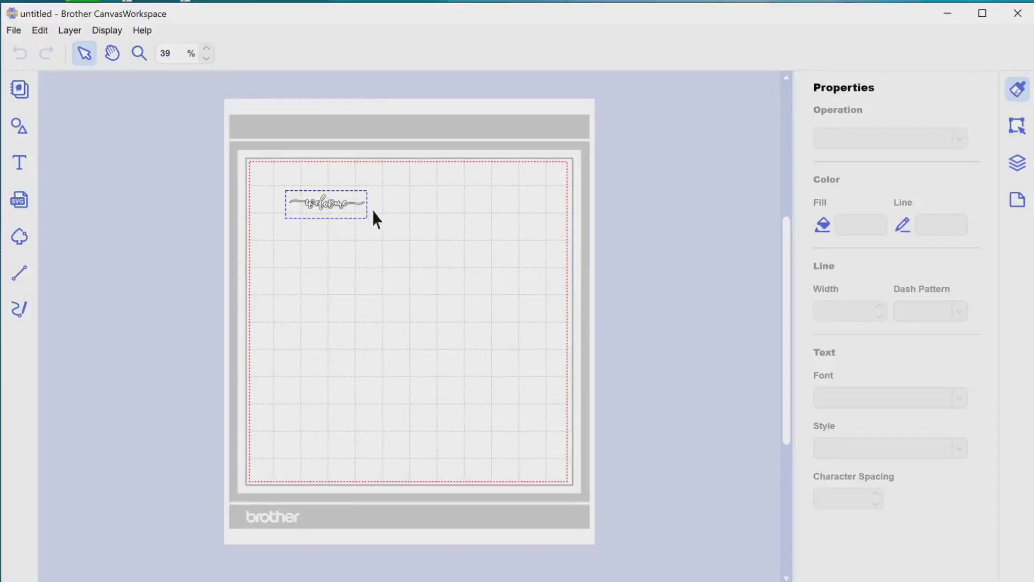
Step: Enlarge the welcome text to 5.40 by 1.82 inches with the Height setting
click(1018, 126)
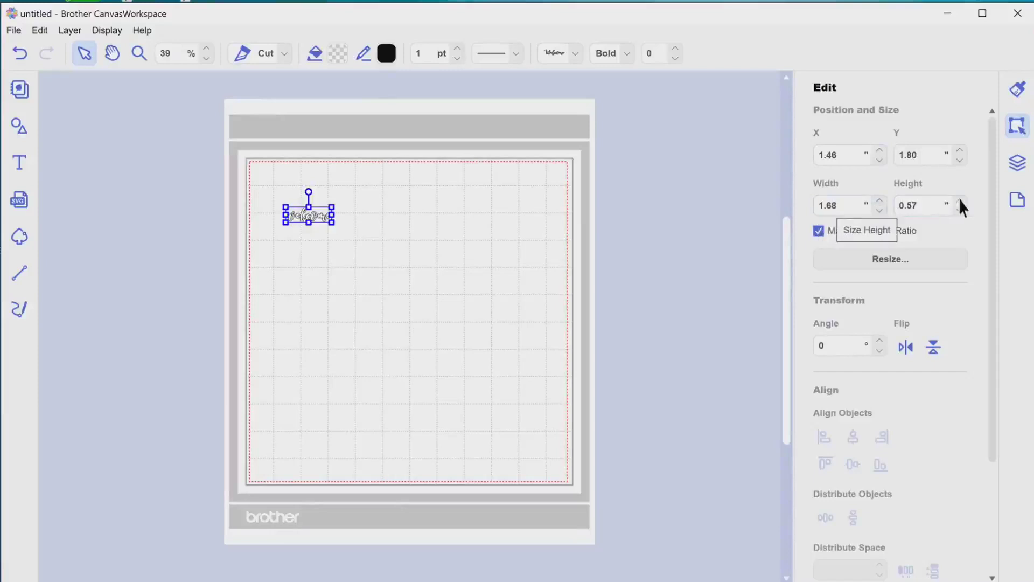
drag(964, 200, 969, 210)
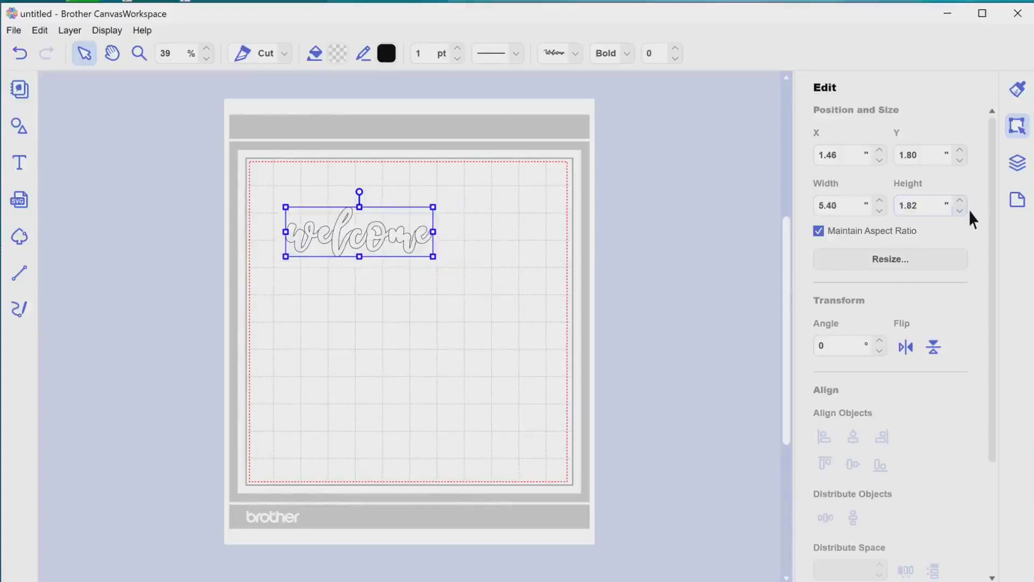
click(521, 272)
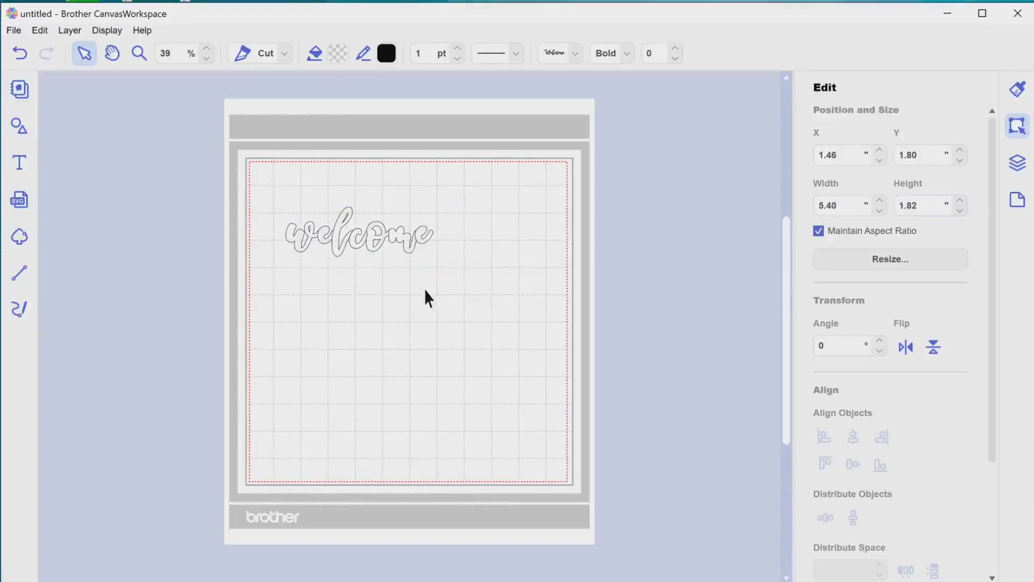
click(409, 245)
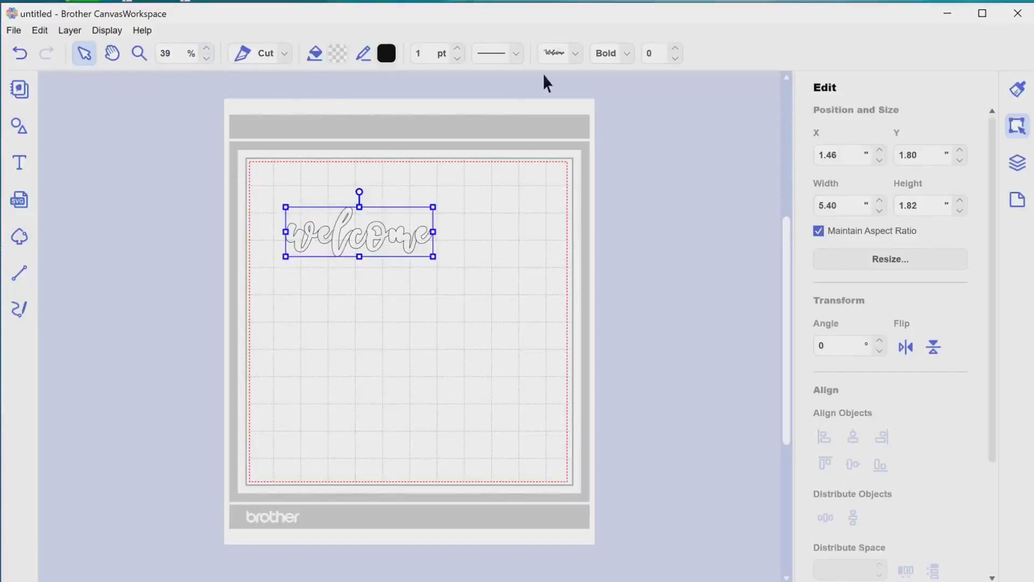
Step: Set the text's font to Welcome from Recently Used Fonts
click(582, 53)
click(583, 53)
click(583, 53)
click(458, 92)
click(565, 55)
click(484, 93)
click(635, 139)
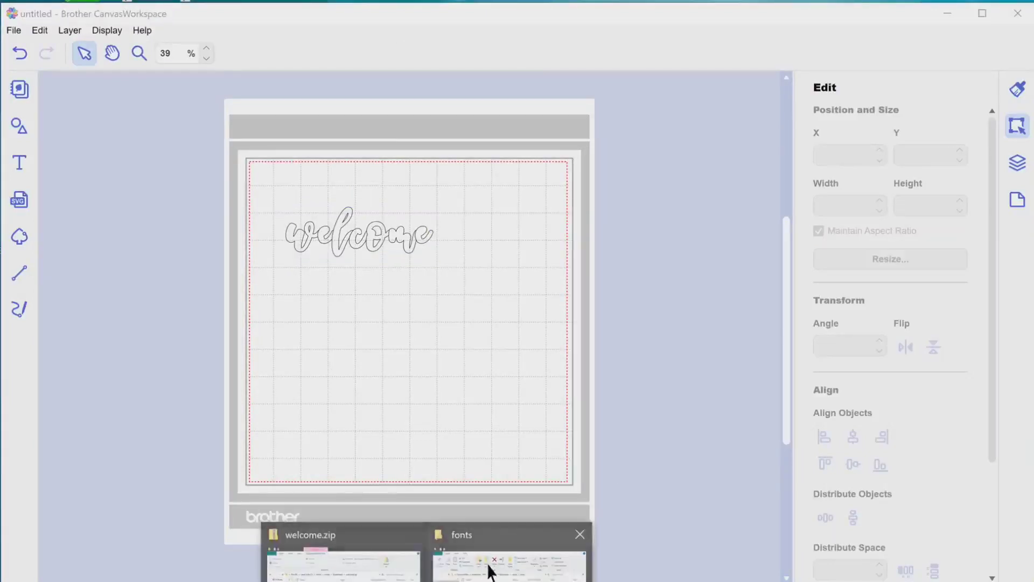
Step: Return to the circut fonts folder and preview Welcome.ttf in Font Viewer, then close it
click(489, 567)
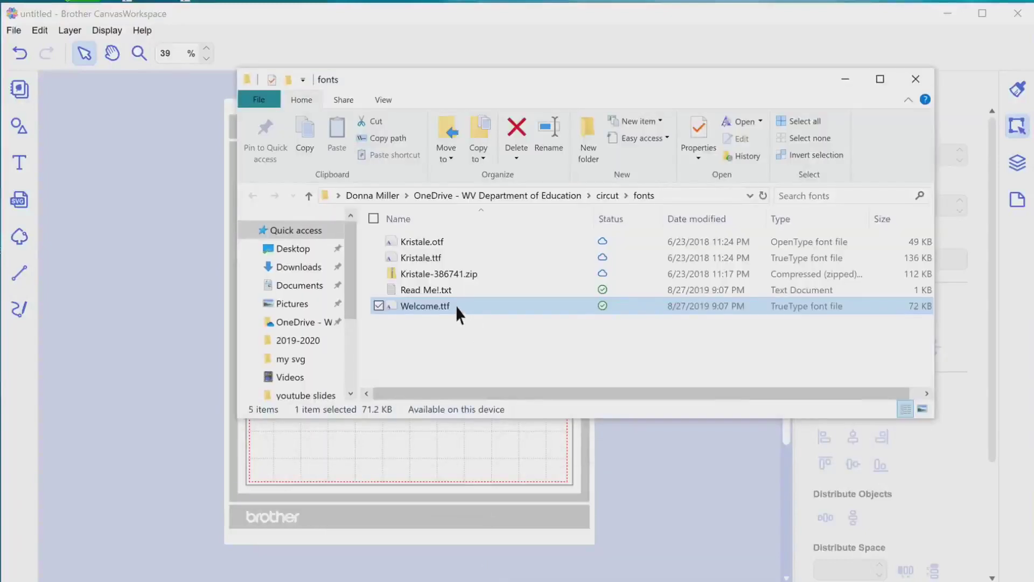
double_click(456, 305)
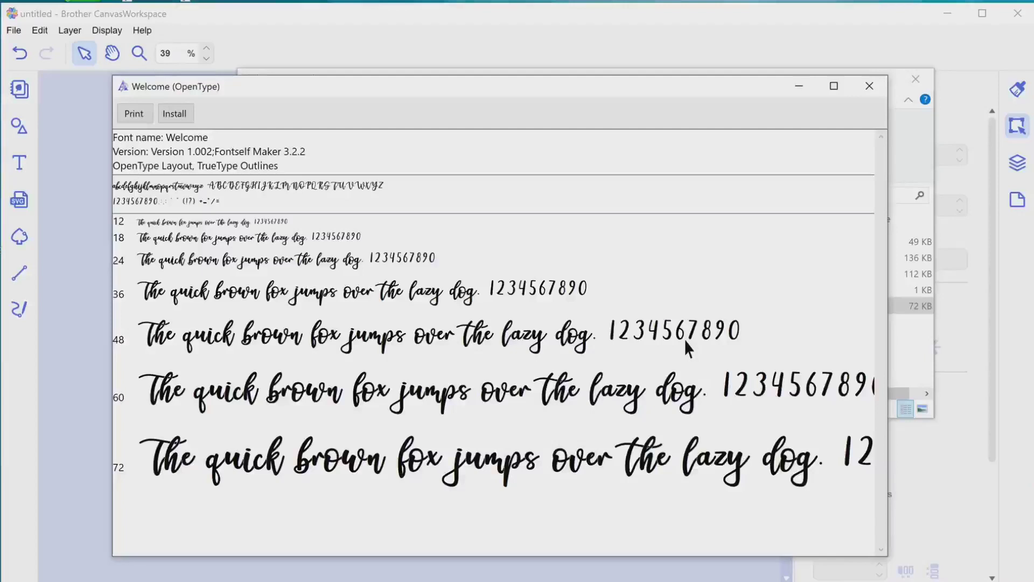
click(882, 86)
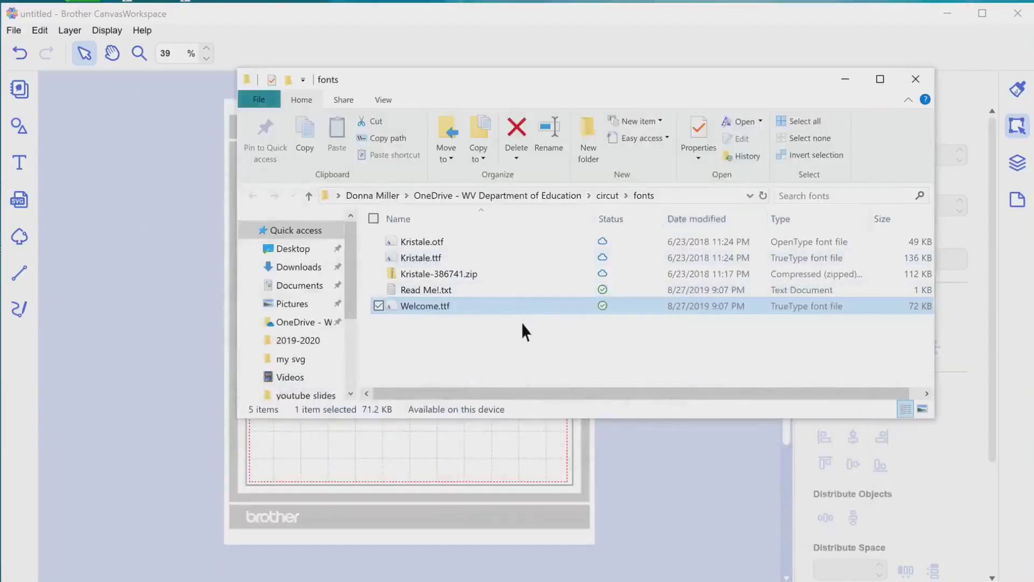
Step: Give the welcome text a purple outline, #3C166C
click(931, 80)
click(415, 247)
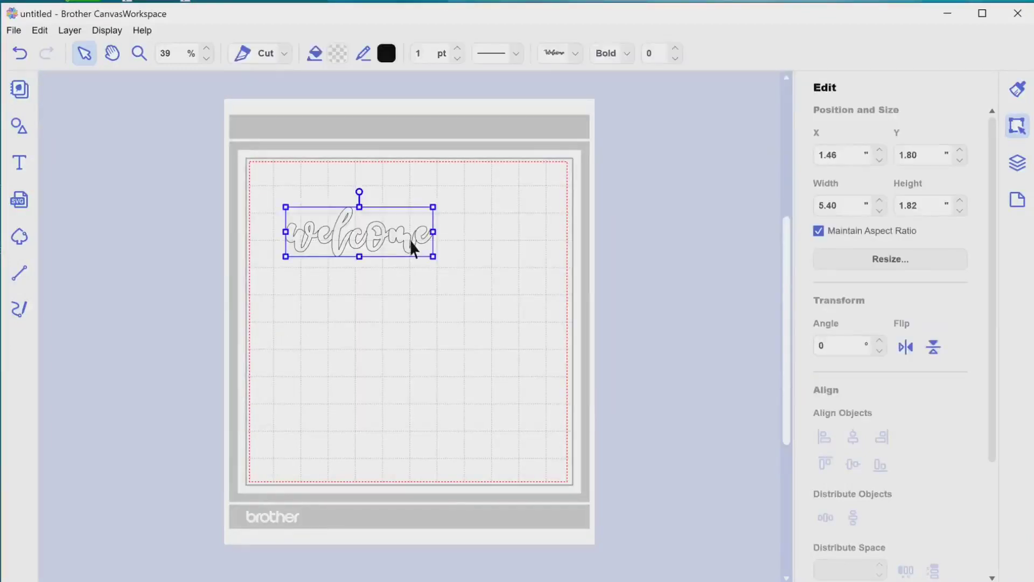
click(392, 53)
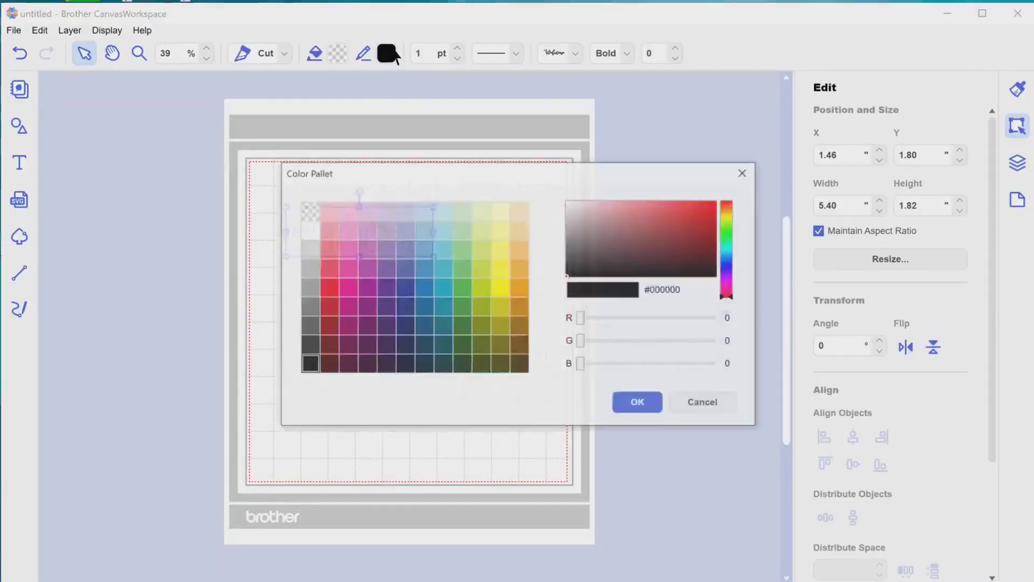
click(386, 307)
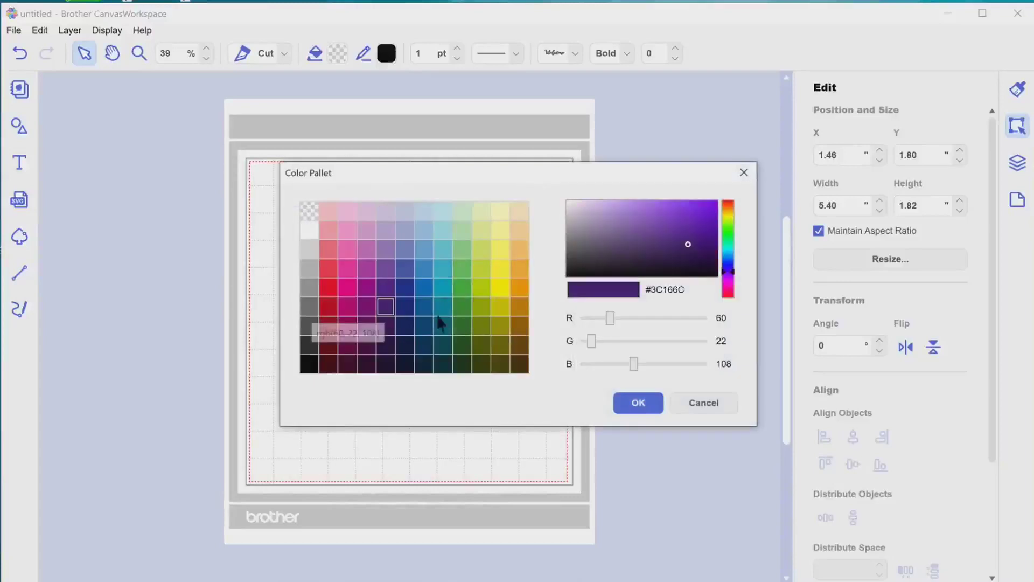
click(651, 408)
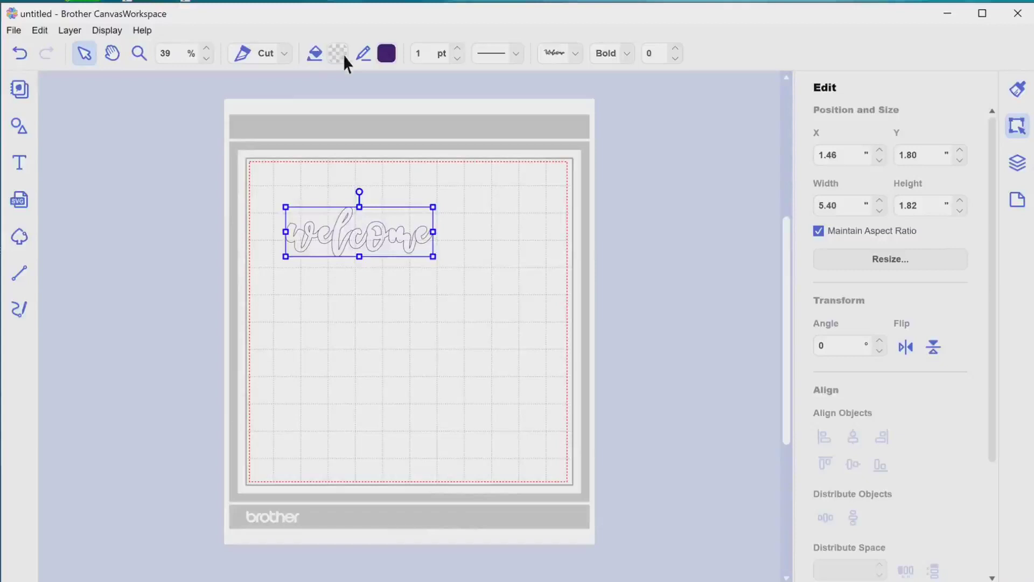
Step: Fill the welcome text with dark blue, #152A8C
click(345, 54)
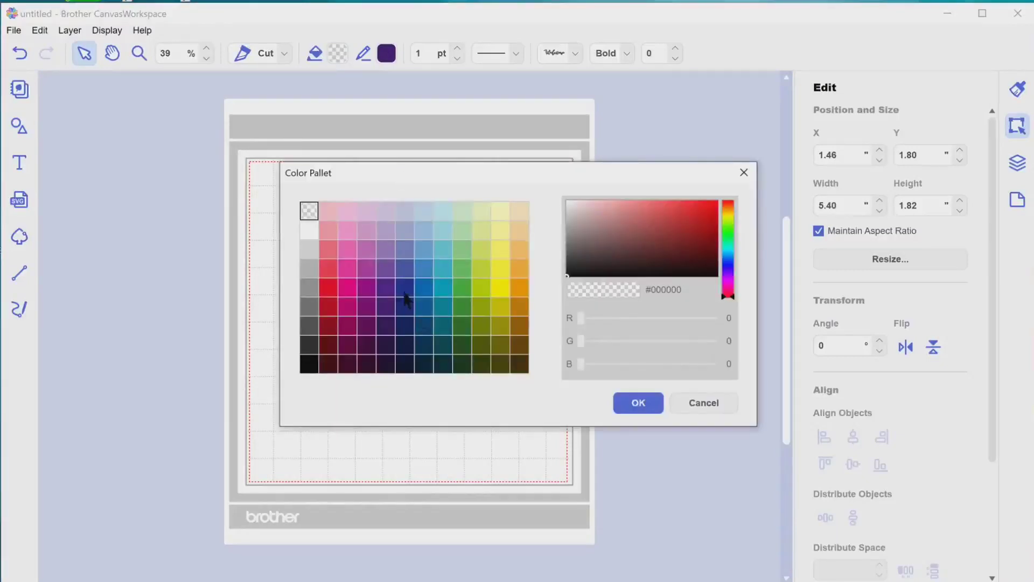
click(404, 291)
click(628, 405)
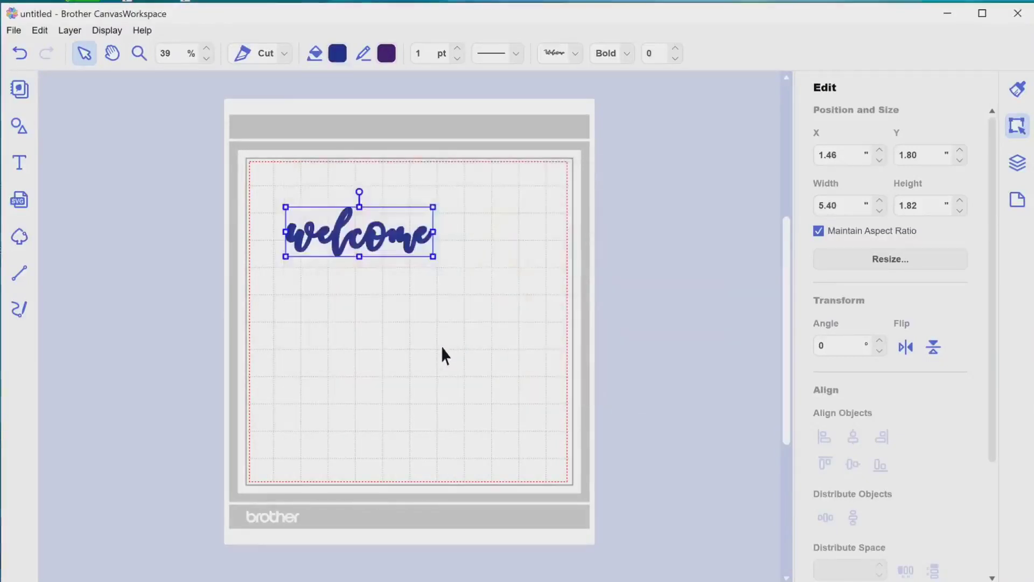
click(440, 347)
Step: Widen the welcome text to 6.12 by 1.82 inches
click(390, 248)
mouse_move(440, 231)
mouse_down()
mouse_move(514, 232)
mouse_move(455, 232)
mouse_up()
click(509, 311)
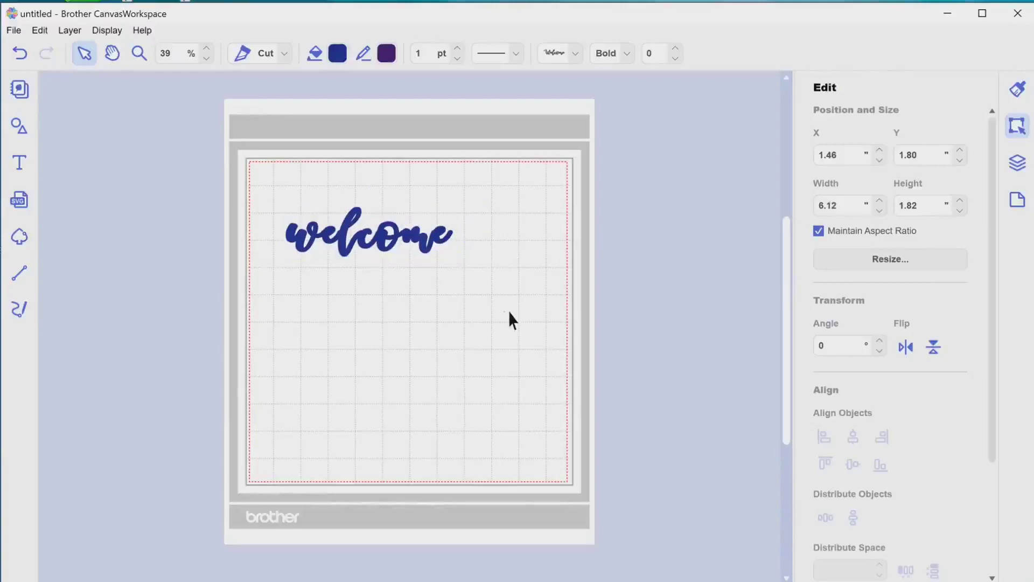
click(433, 236)
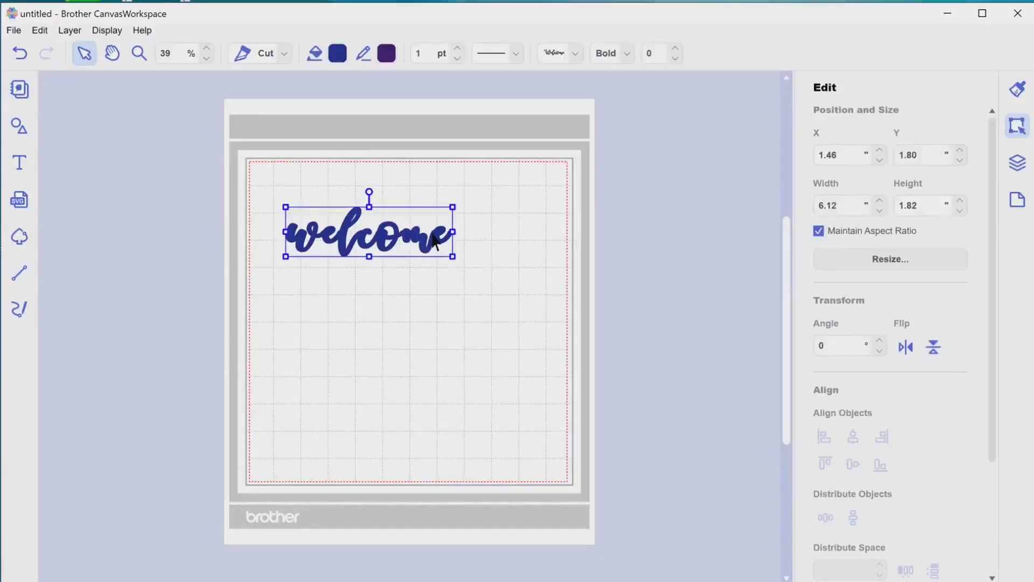